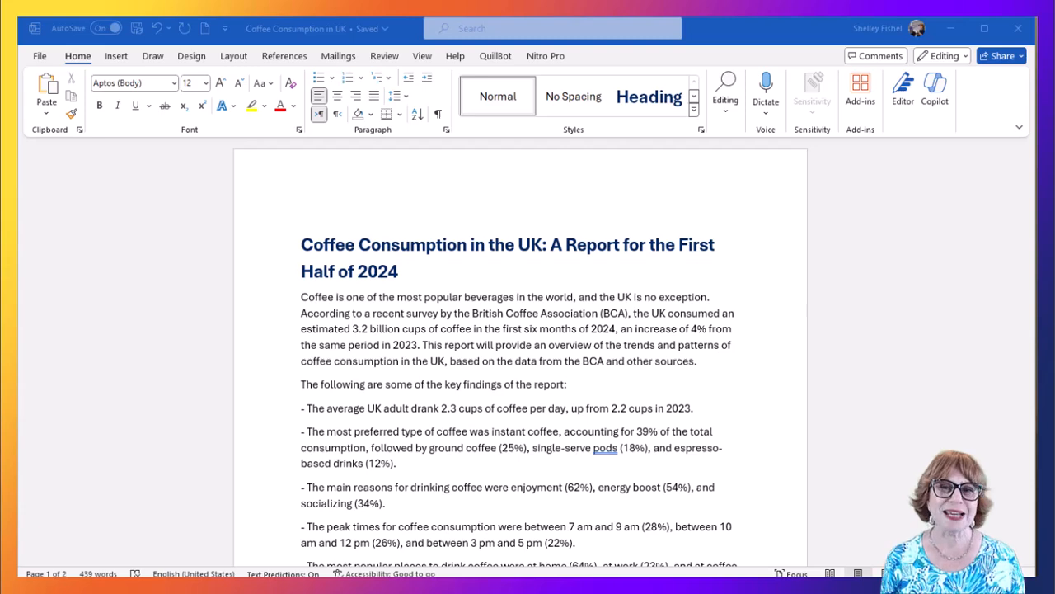
Step: Open the page header and insert a table with two columns and one row
double_click(461, 188)
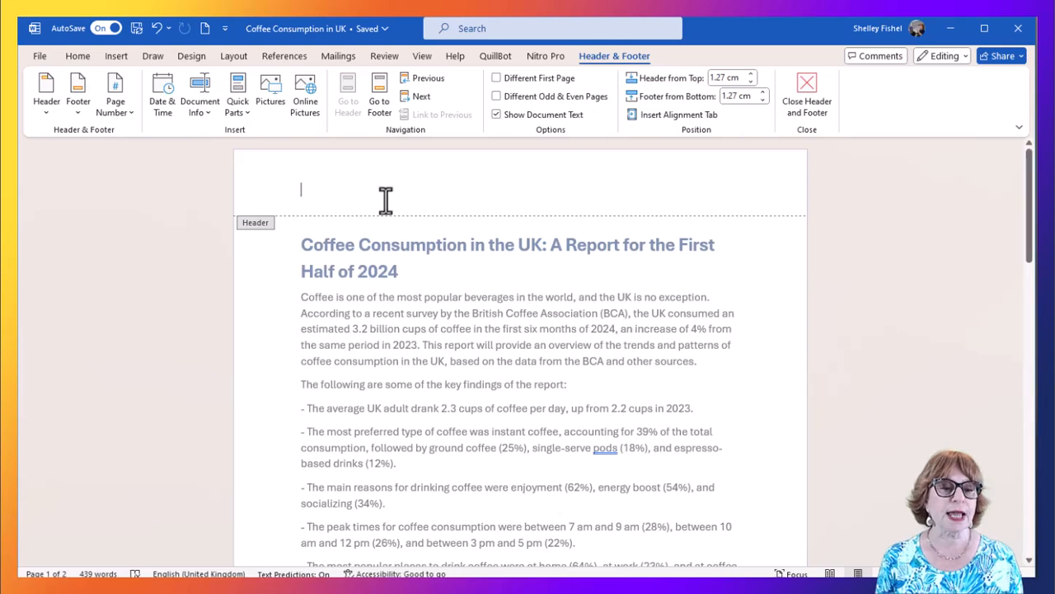
click(117, 56)
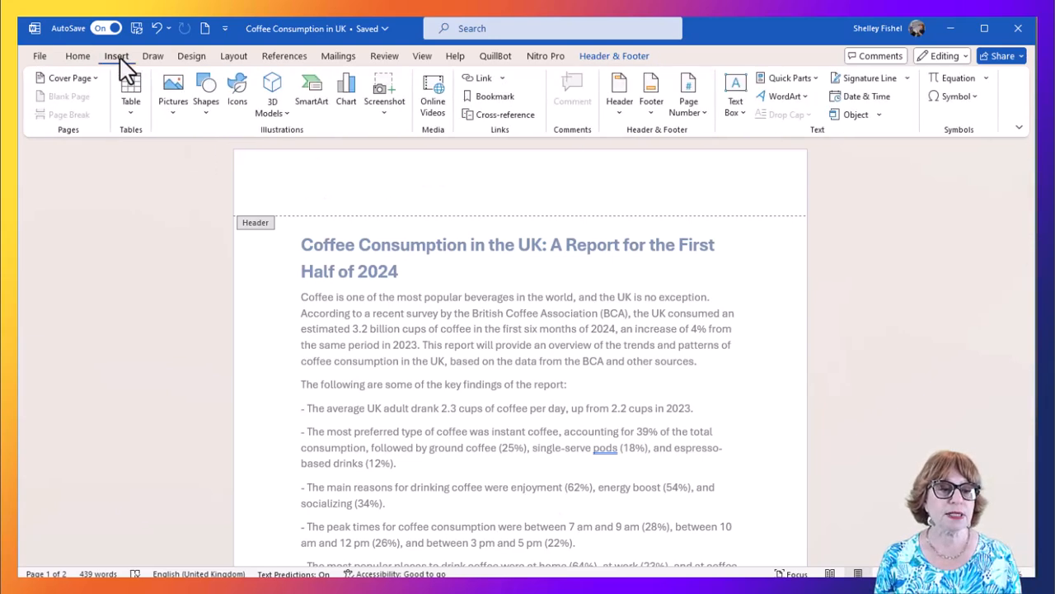
click(140, 115)
click(147, 163)
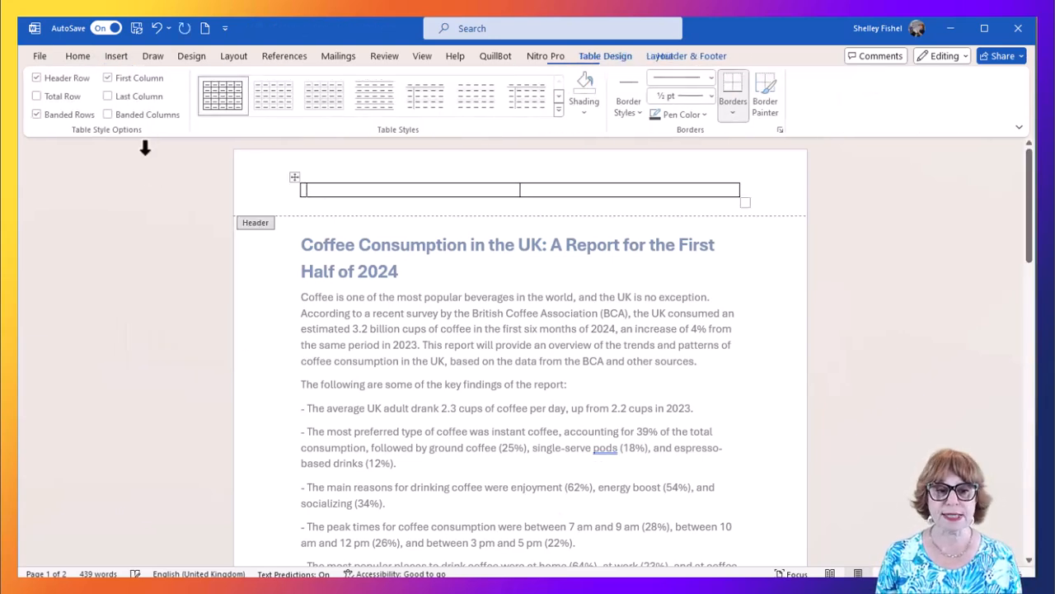
click(670, 196)
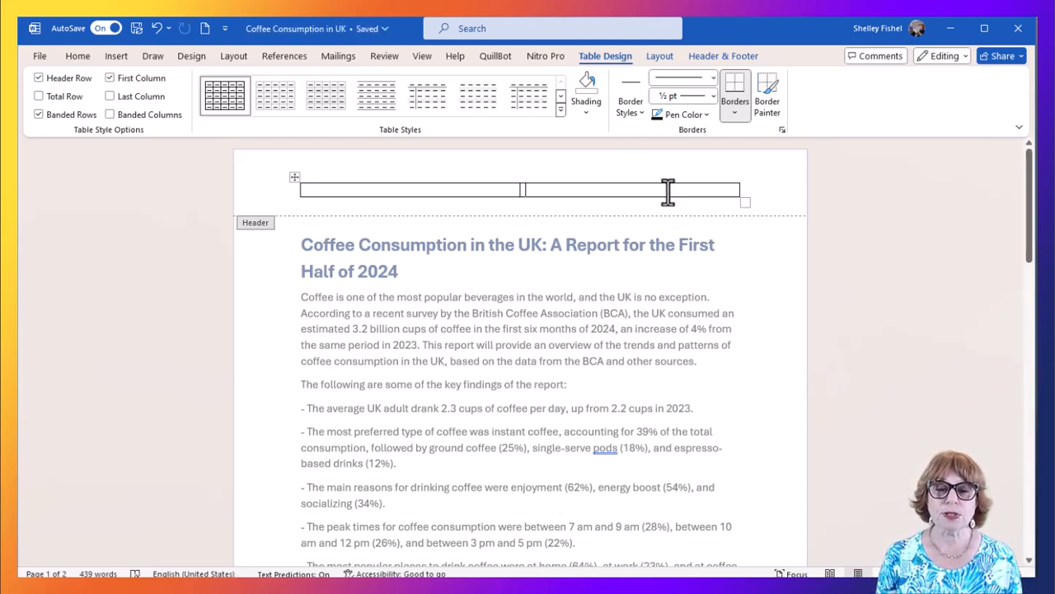
Step: Remove all borders from the header table
click(295, 178)
click(735, 113)
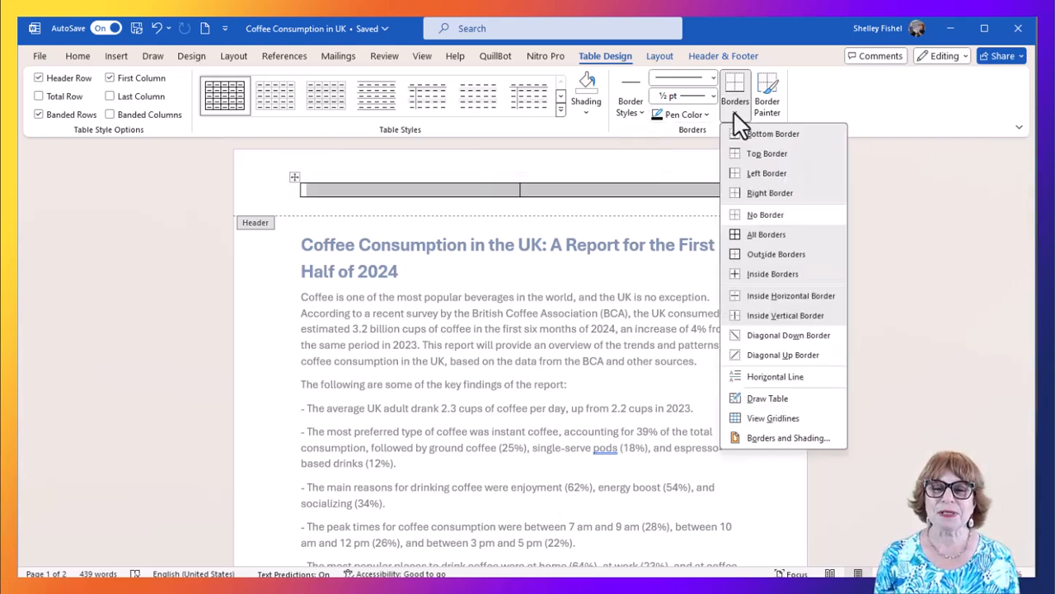
click(750, 216)
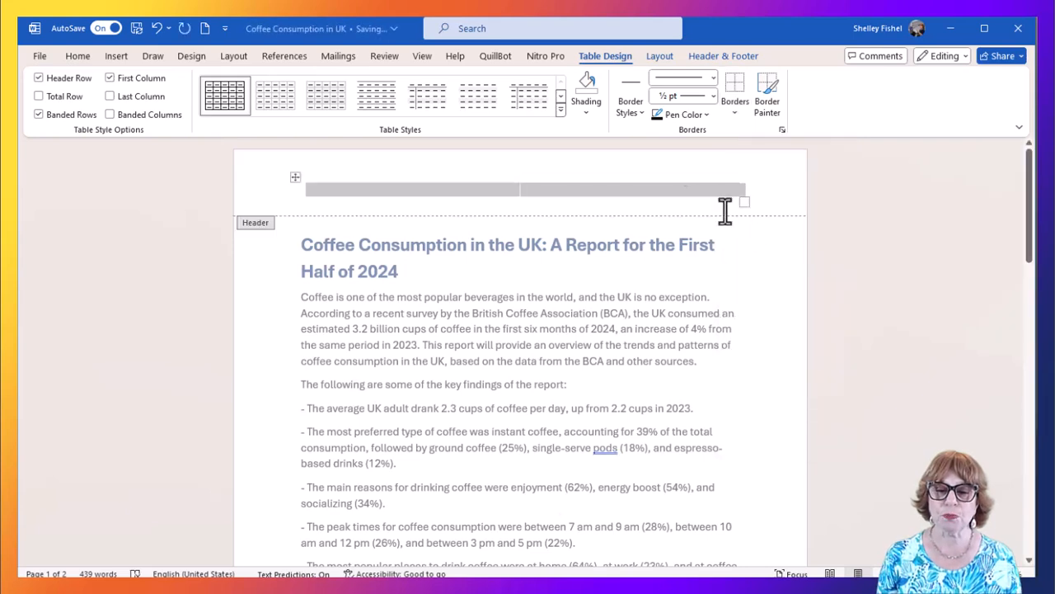
click(667, 196)
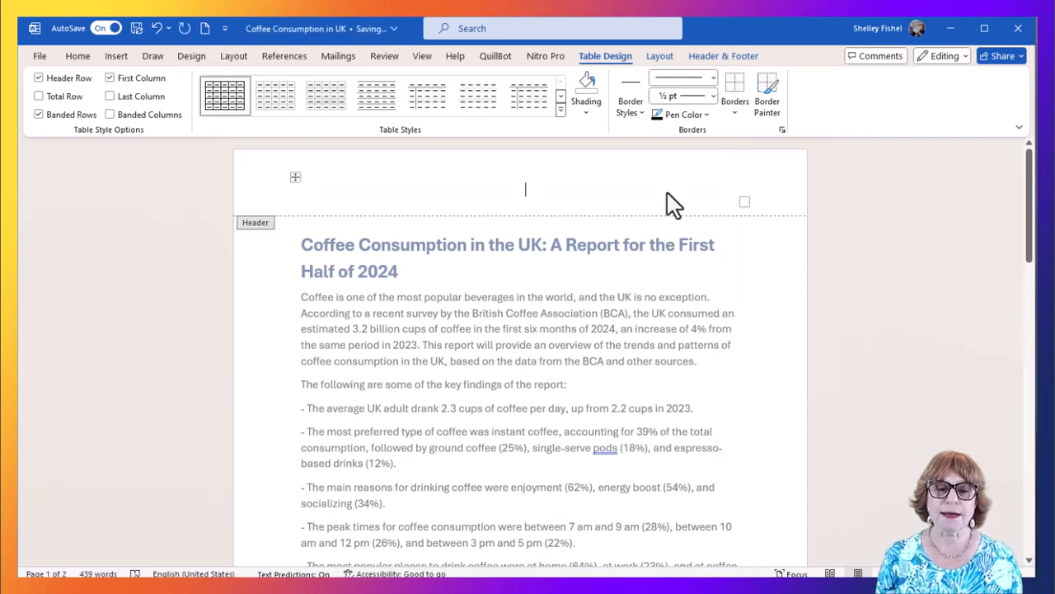
Step: Turn on the display of gridlines for the borderless header table
click(298, 180)
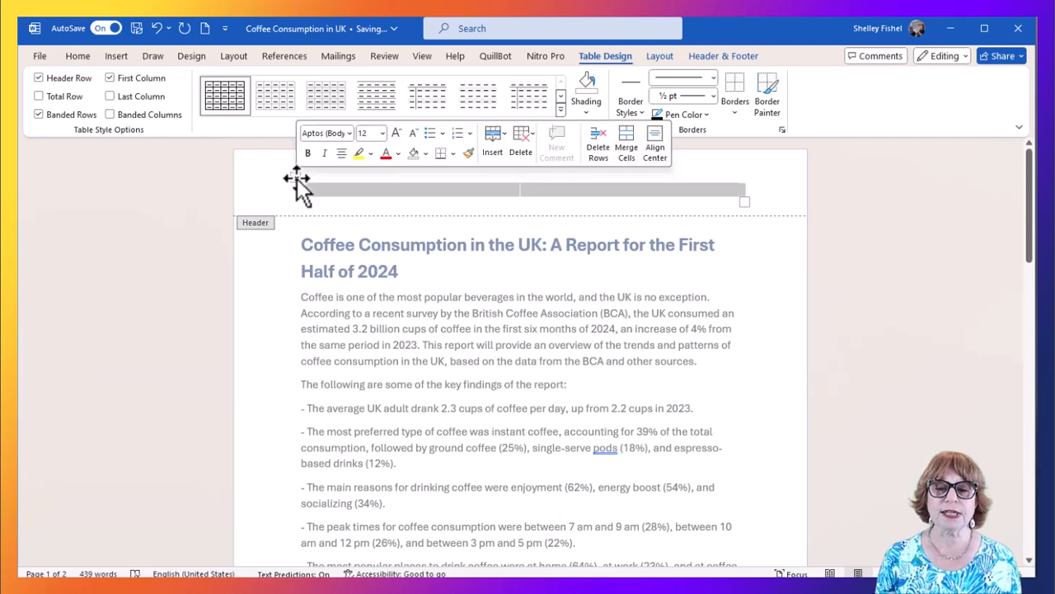
click(657, 58)
click(51, 102)
click(386, 195)
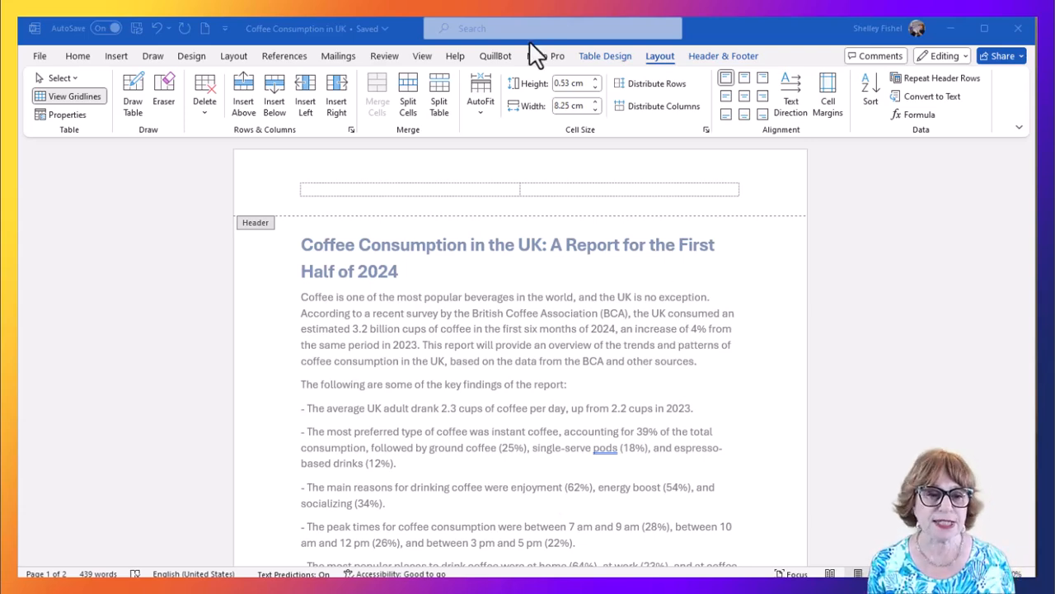
Step: Insert the Koffee Island logo from the Coffee Photos folder into the first header cell and shrink it to about 1.99 by 2.2 cm
click(341, 194)
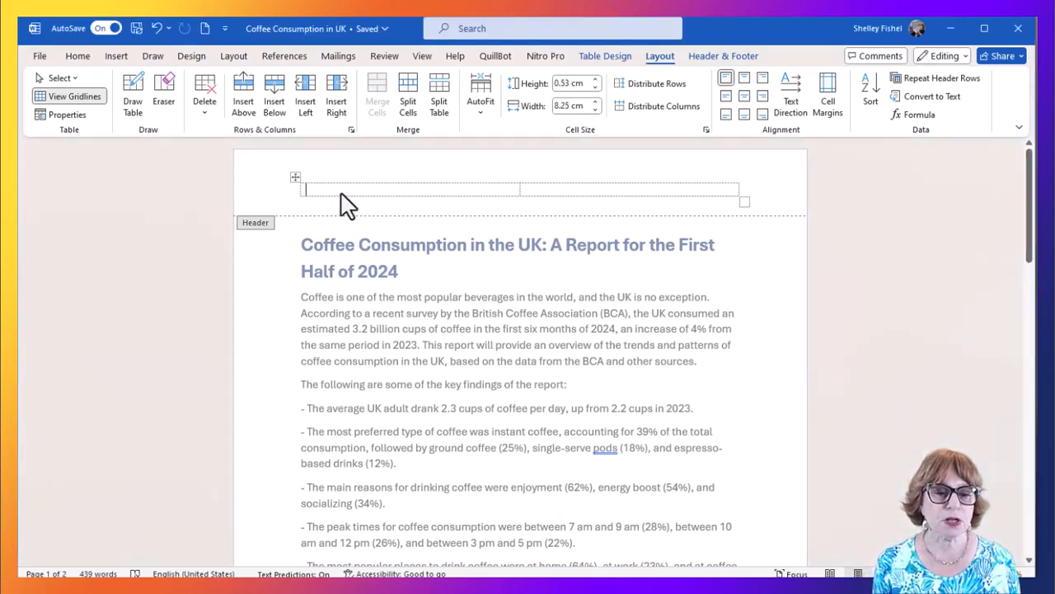
click(126, 55)
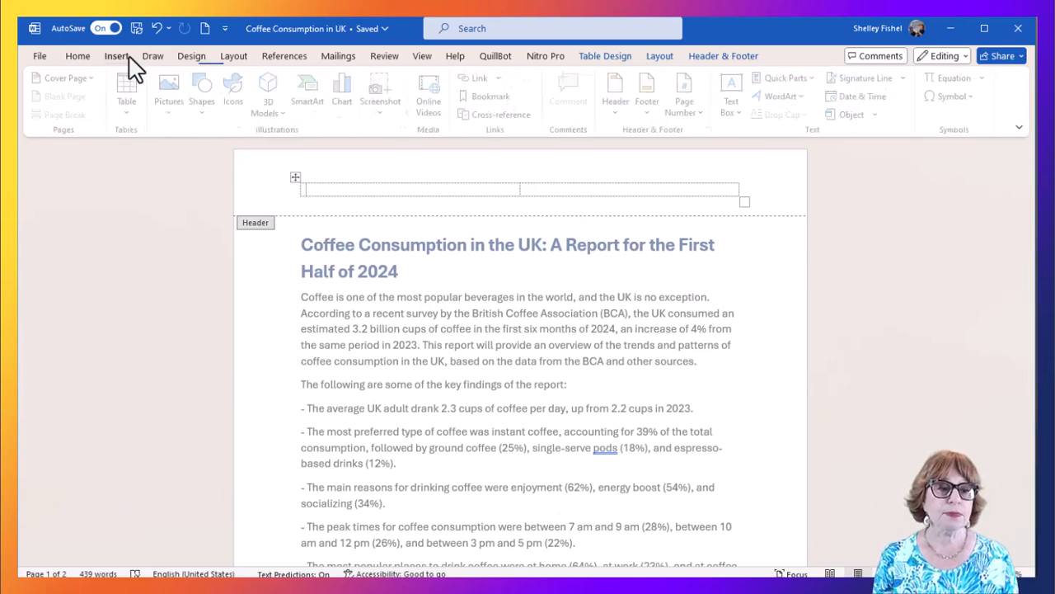
click(174, 109)
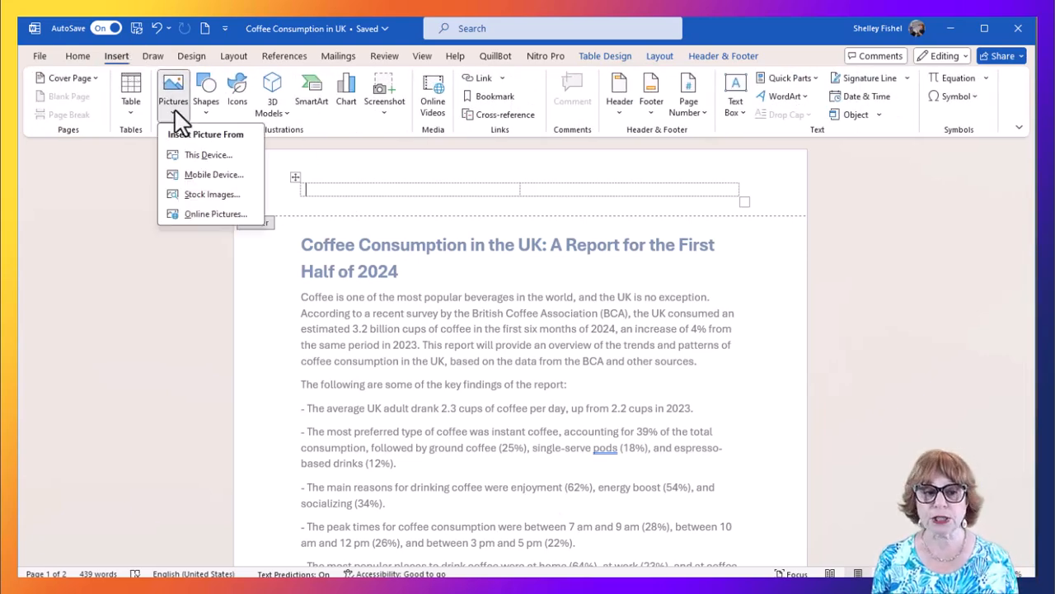
click(182, 155)
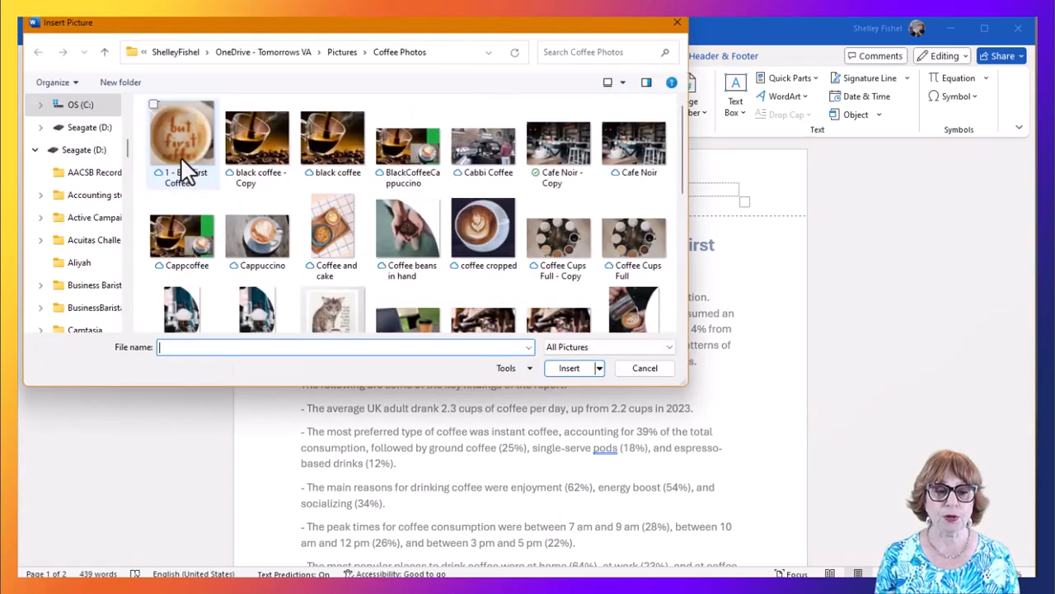
scroll(361, 226, down, 2)
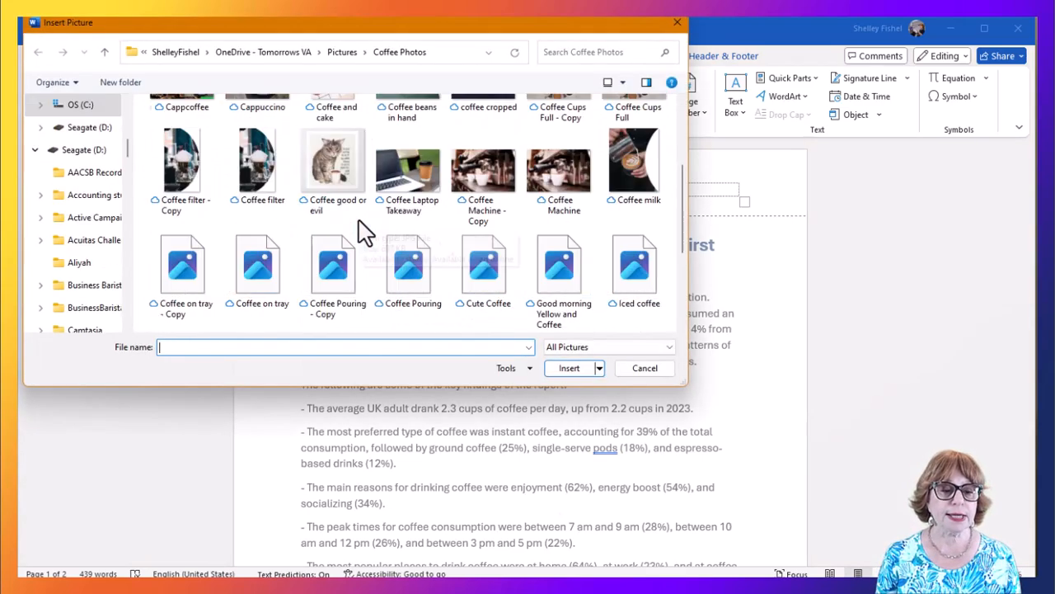
scroll(360, 229, down, 2)
double_click(239, 186)
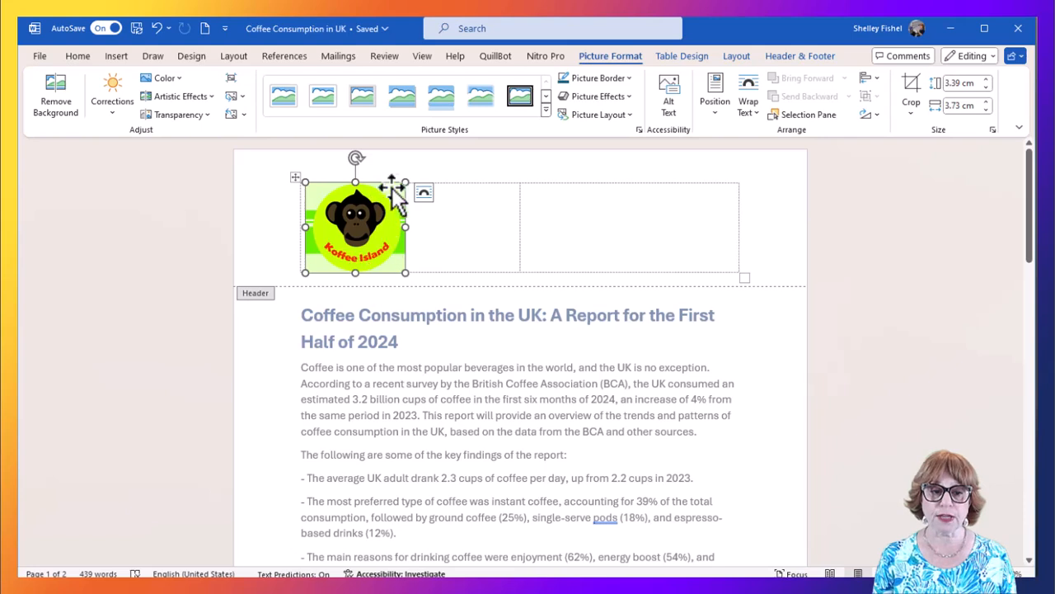
drag(403, 271, 365, 236)
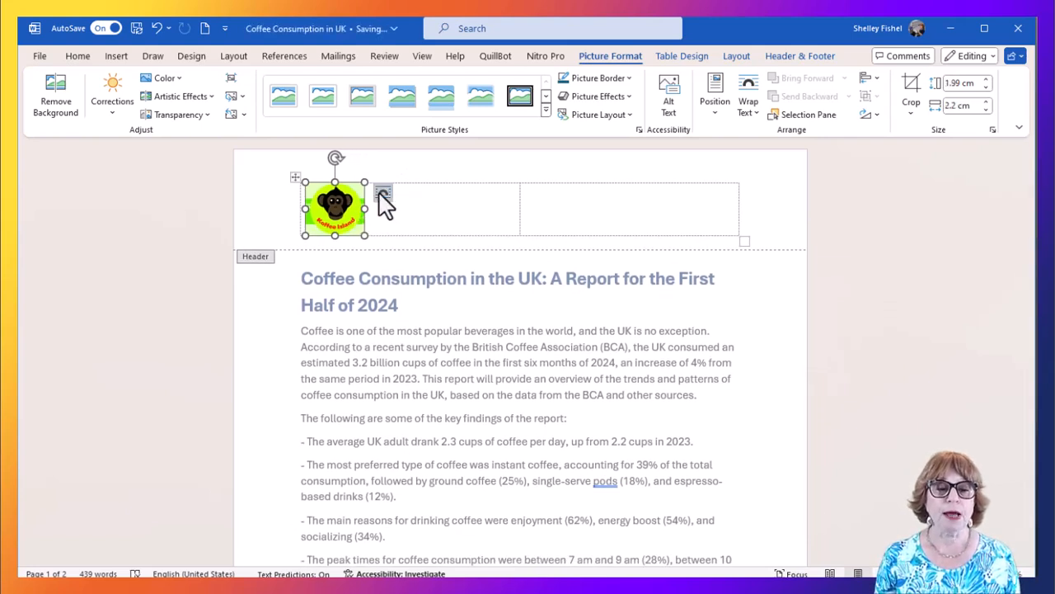
Step: Try In Front of Text wrapping on the logo, move it slightly, and undo both changes
click(383, 195)
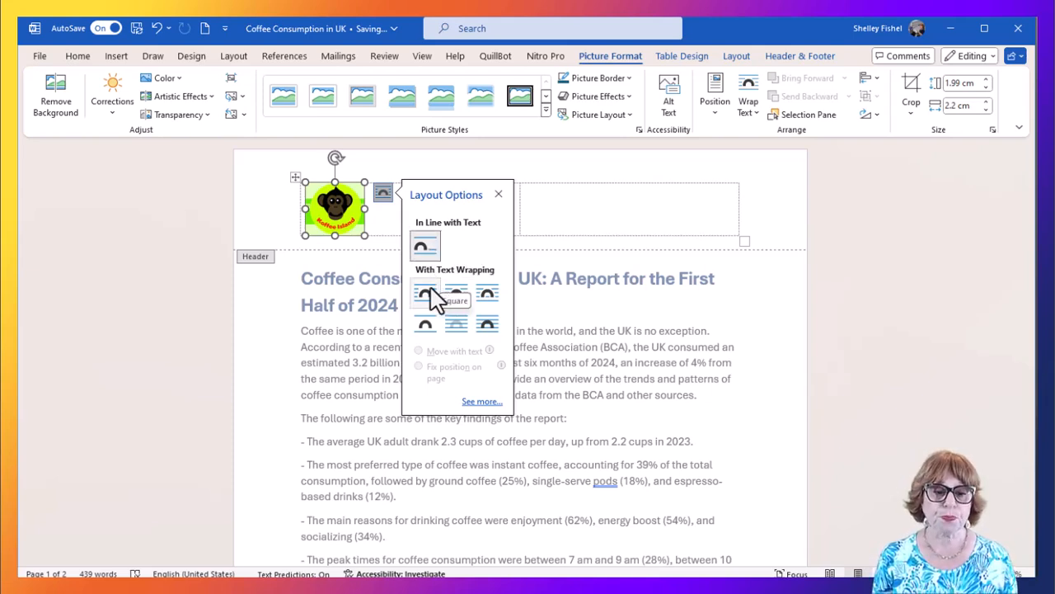
click(487, 325)
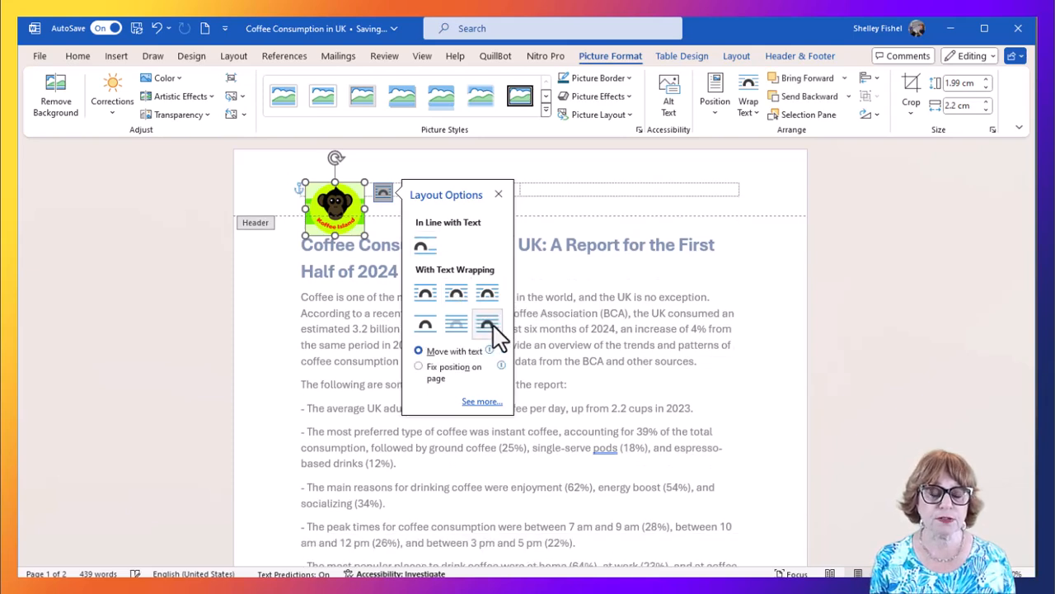
mouse_move(352, 204)
mouse_down()
mouse_move(527, 245)
mouse_move(396, 290)
mouse_move(351, 194)
mouse_up()
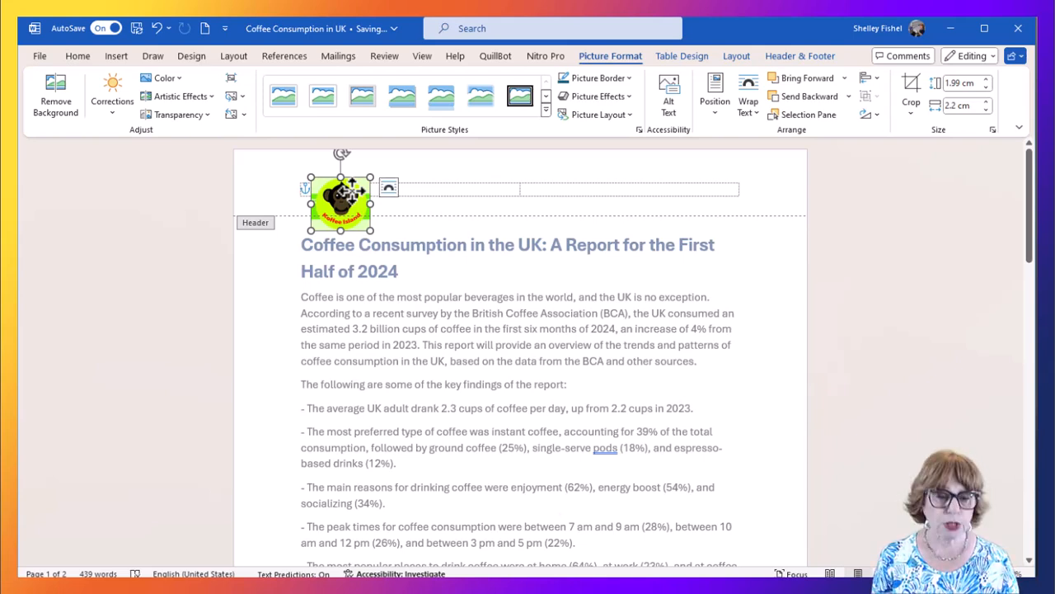
key(ctrl+z)
key(ctrl+z)
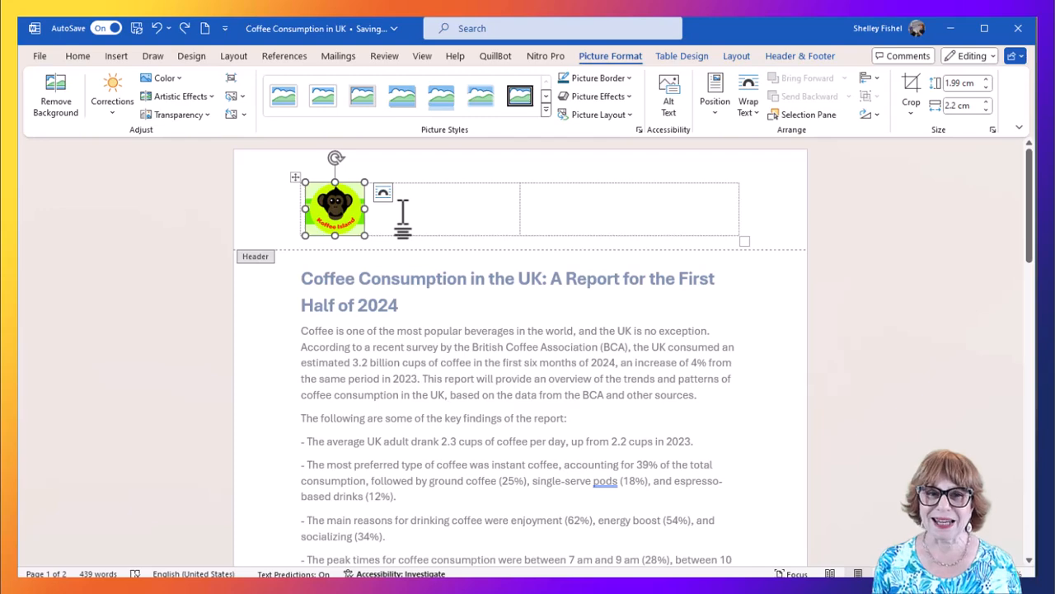
Step: Enter "Koffee Island" and "The Best Coffee Shop in The World" on two separate lines in the second header cell
click(403, 216)
click(632, 212)
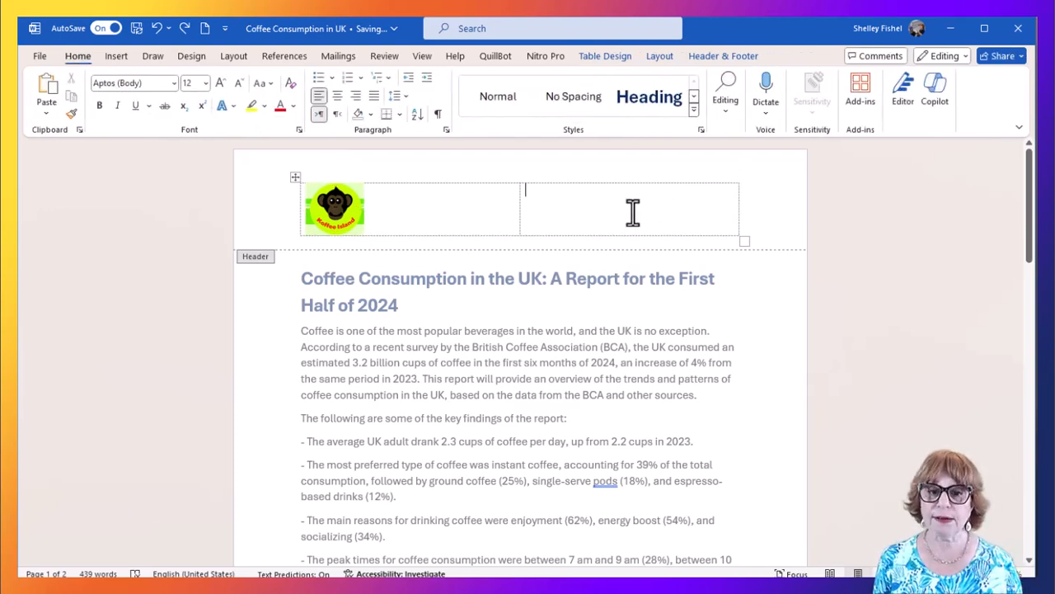
text(Koffee Isal)
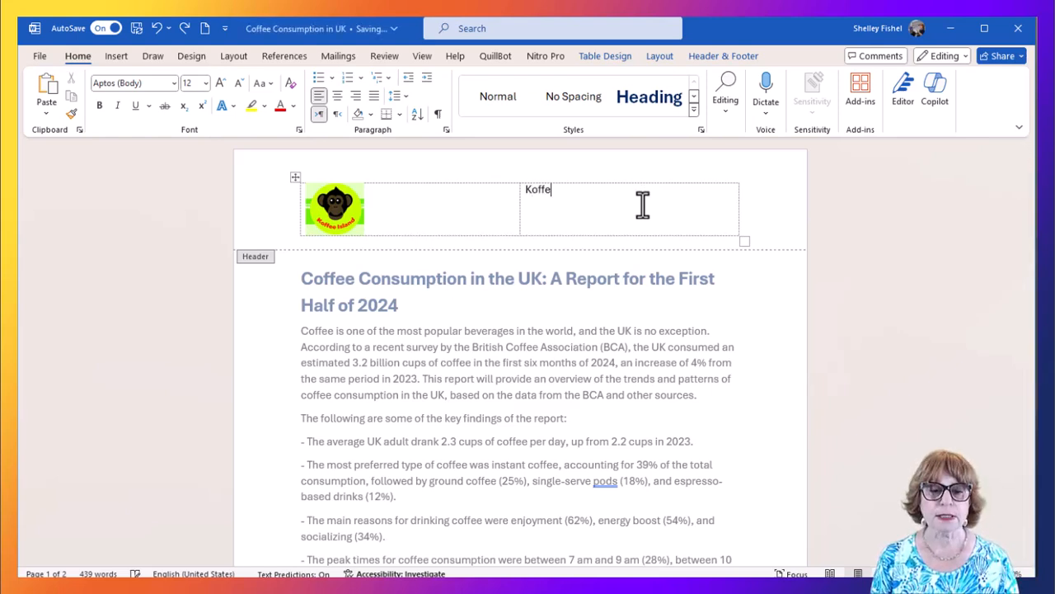
key(BackSpace)
key(BackSpace)
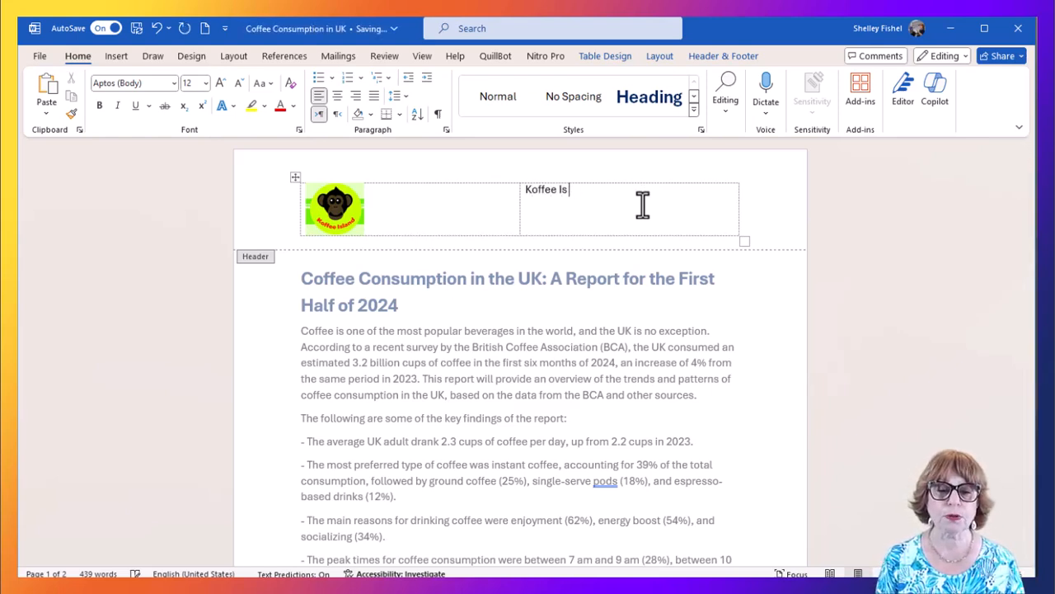
text(land t)
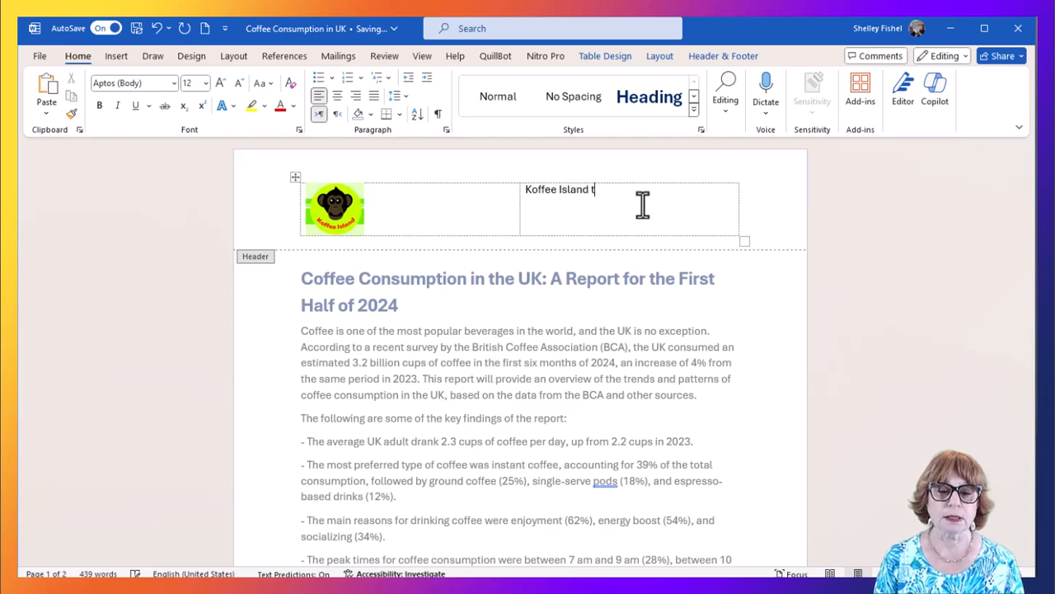
key(BackSpace)
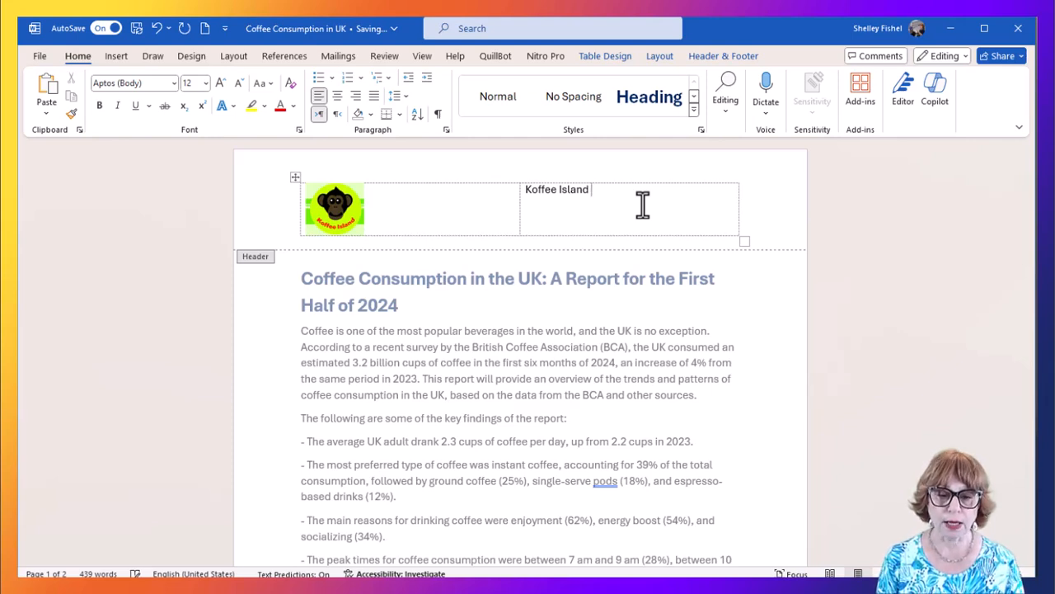
text(The Best K)
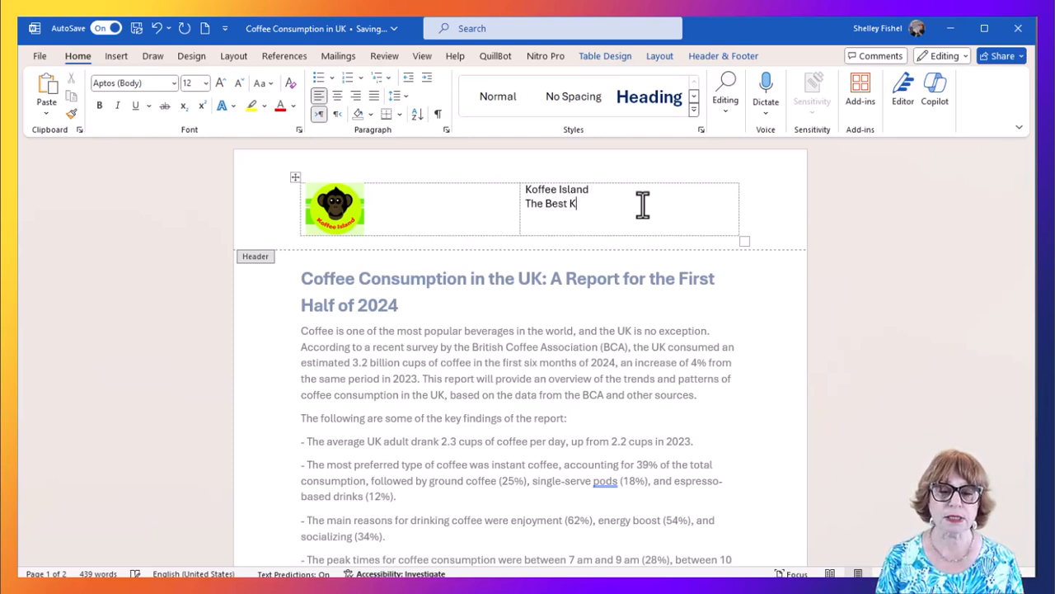
key(BackSpace)
text(Coffee )
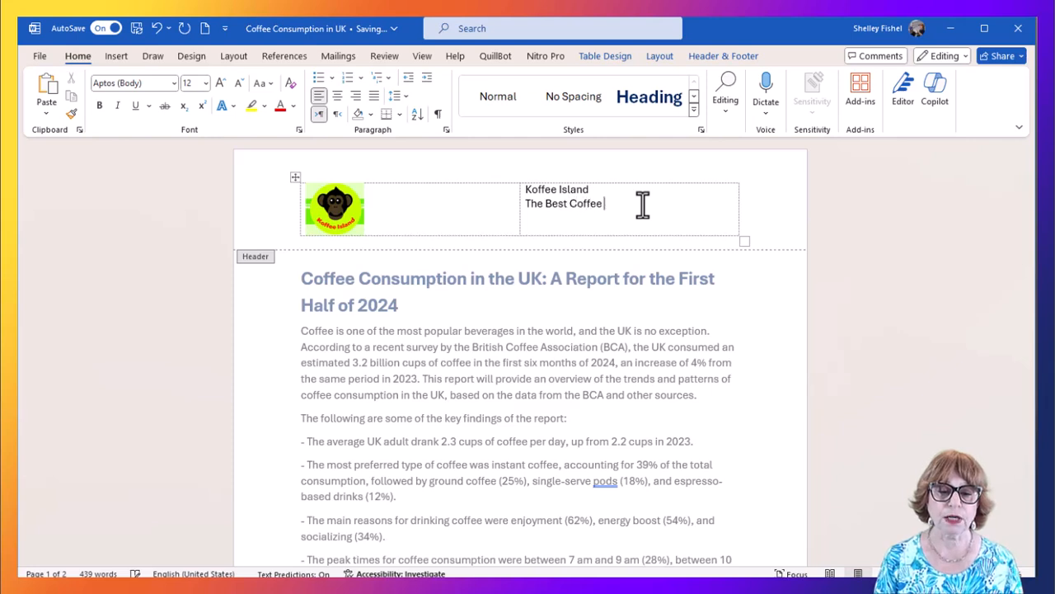
text(Shop in The WOrld)
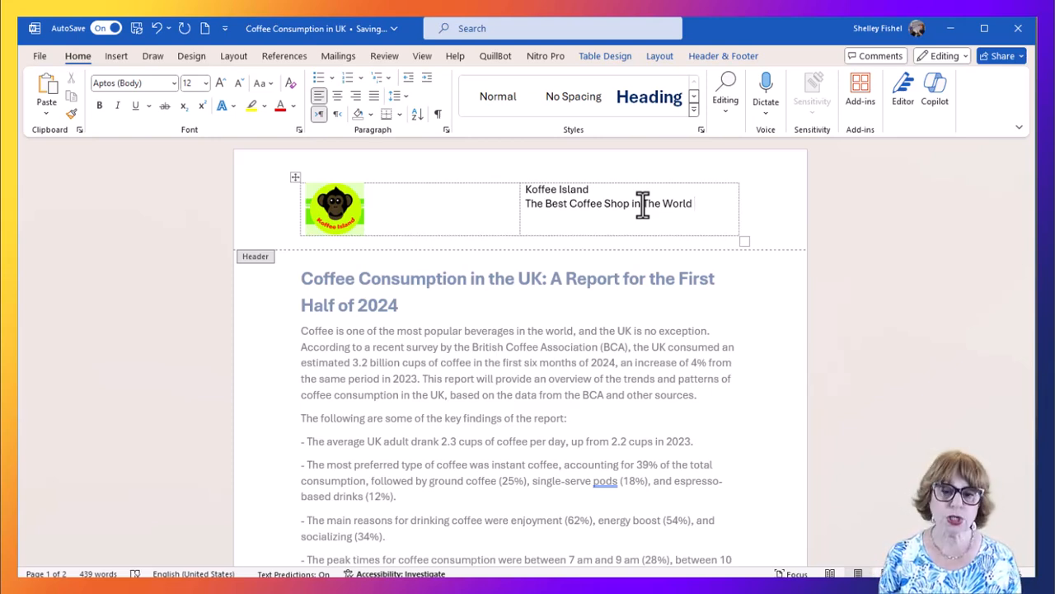
Step: Right-align both text lines in the second header cell
key(ctrl+r)
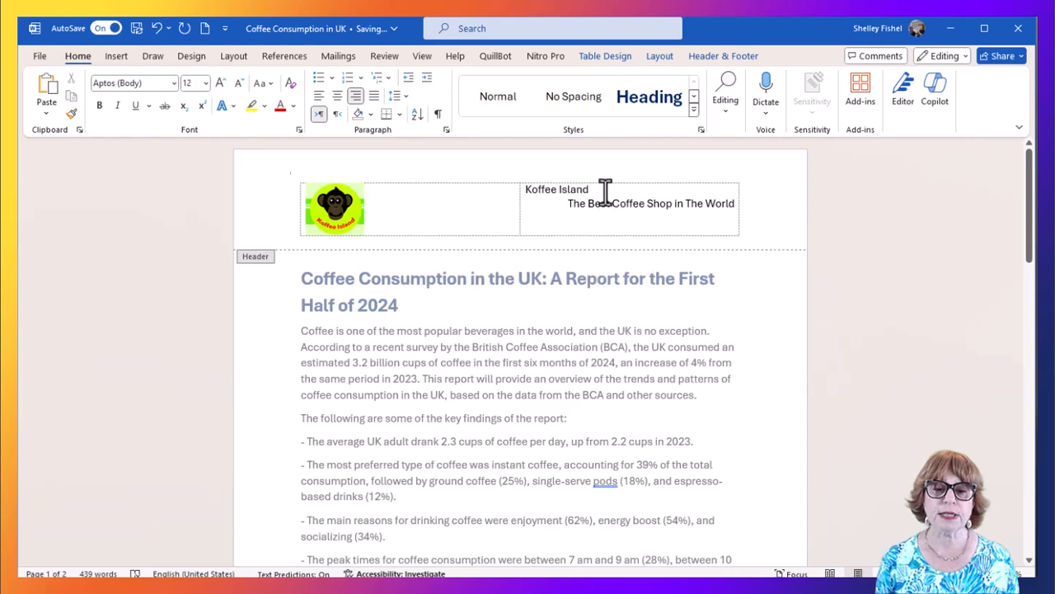
click(605, 191)
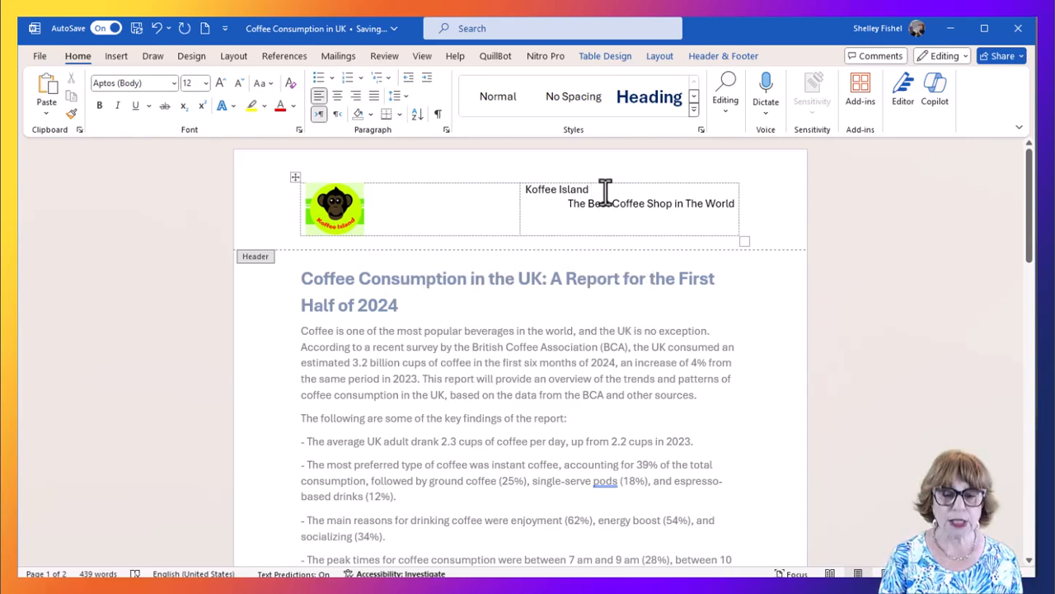
key(ctrl+r)
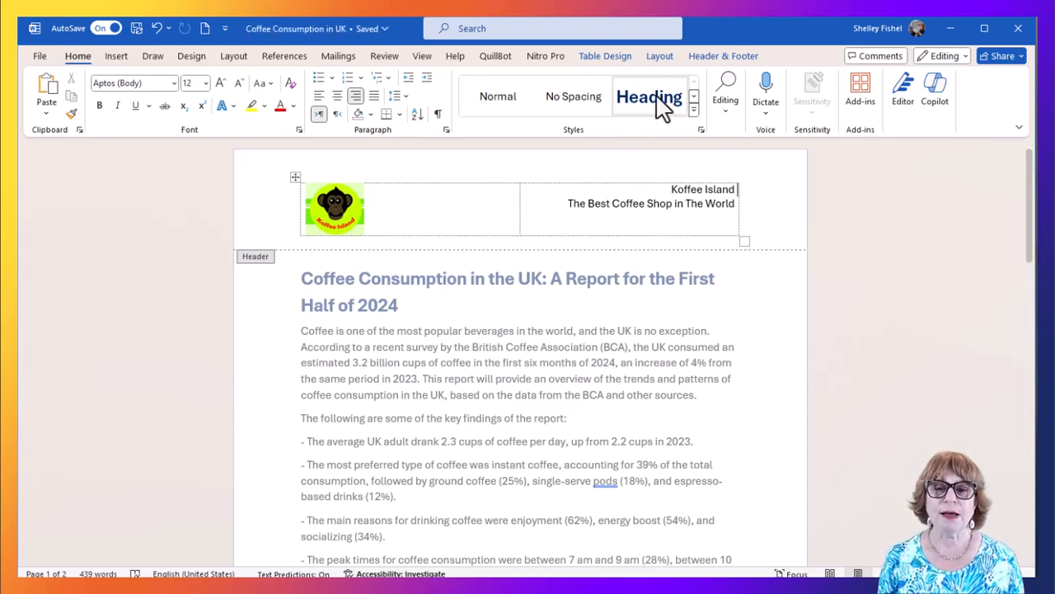
Step: Close the header and open the print preview of the document
click(716, 59)
click(808, 103)
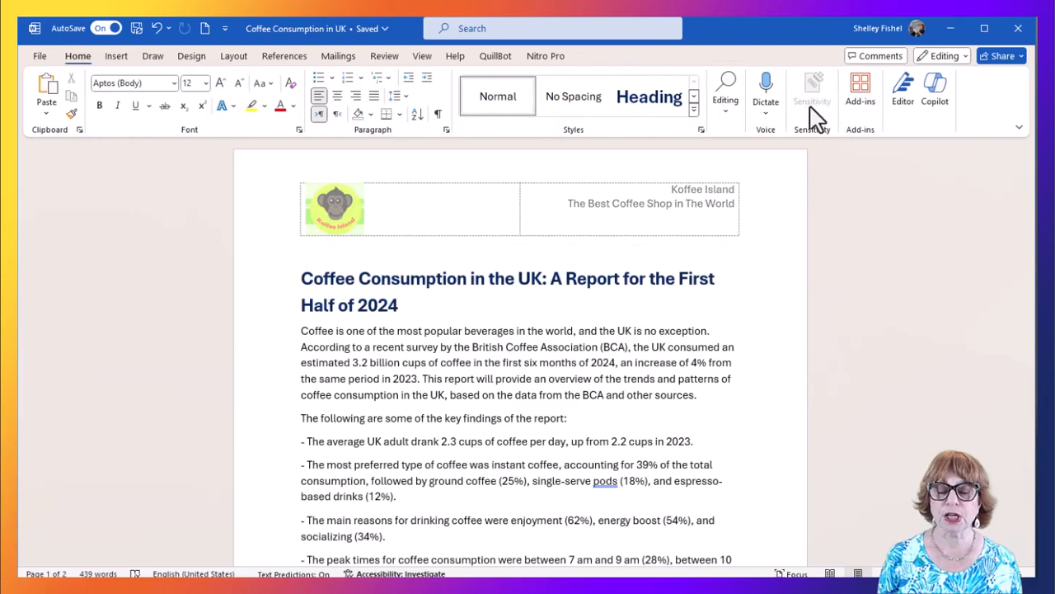
click(40, 58)
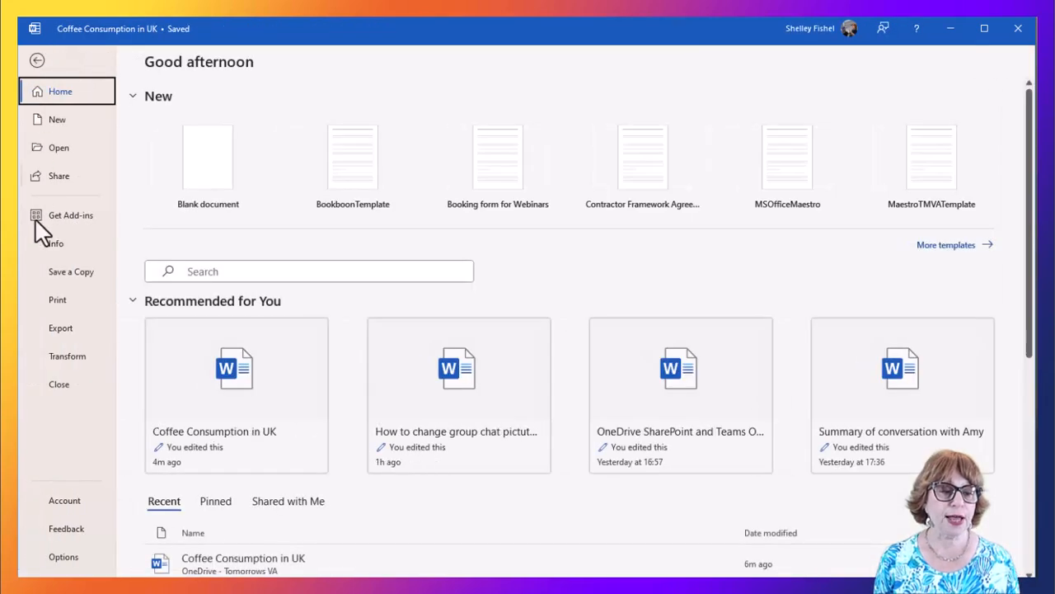
click(69, 308)
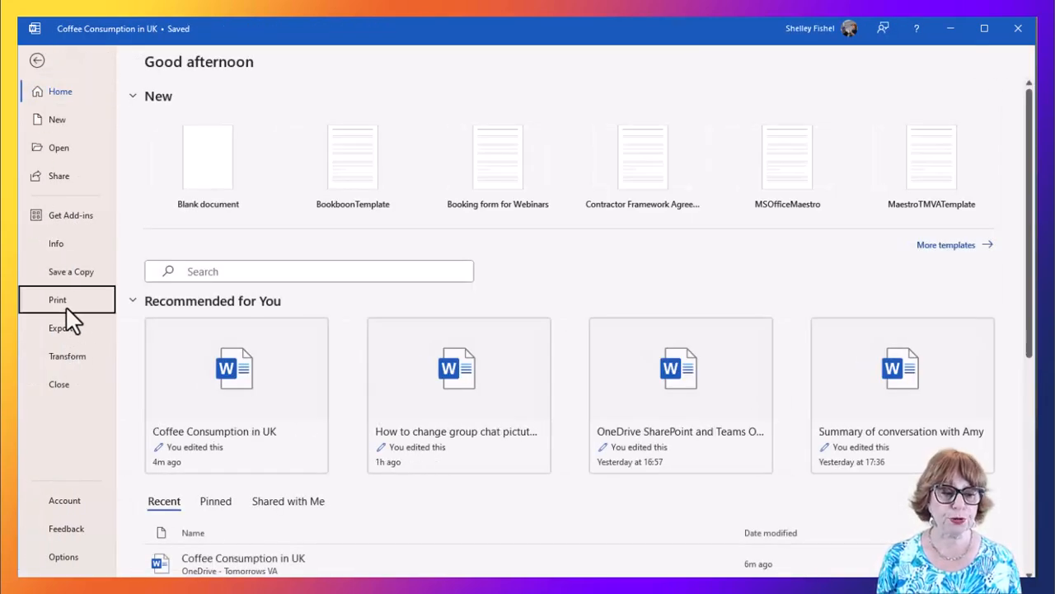